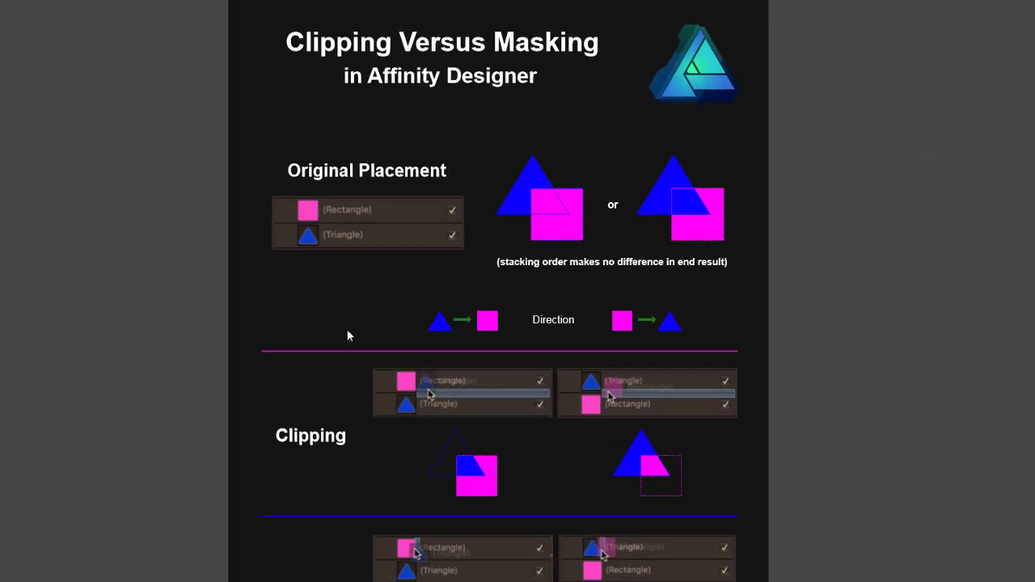
scroll(389, 369, down, 2)
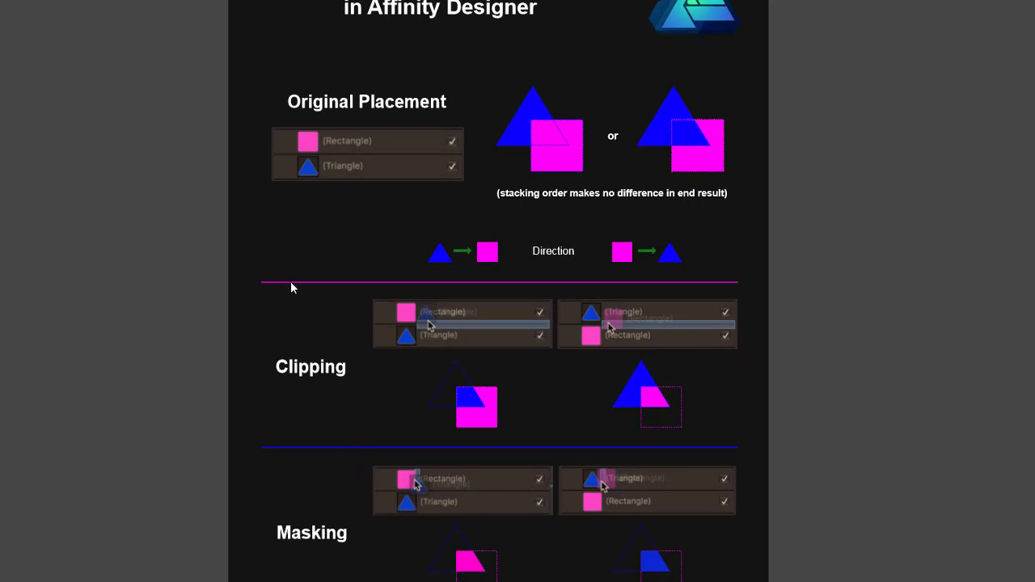
scroll(291, 287, up, 2)
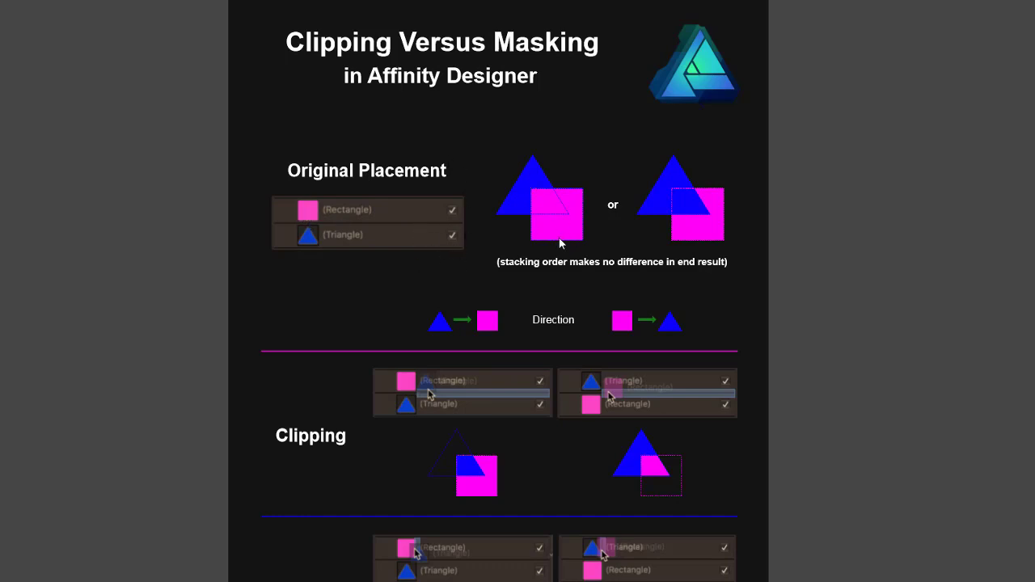
scroll(419, 389, down, 2)
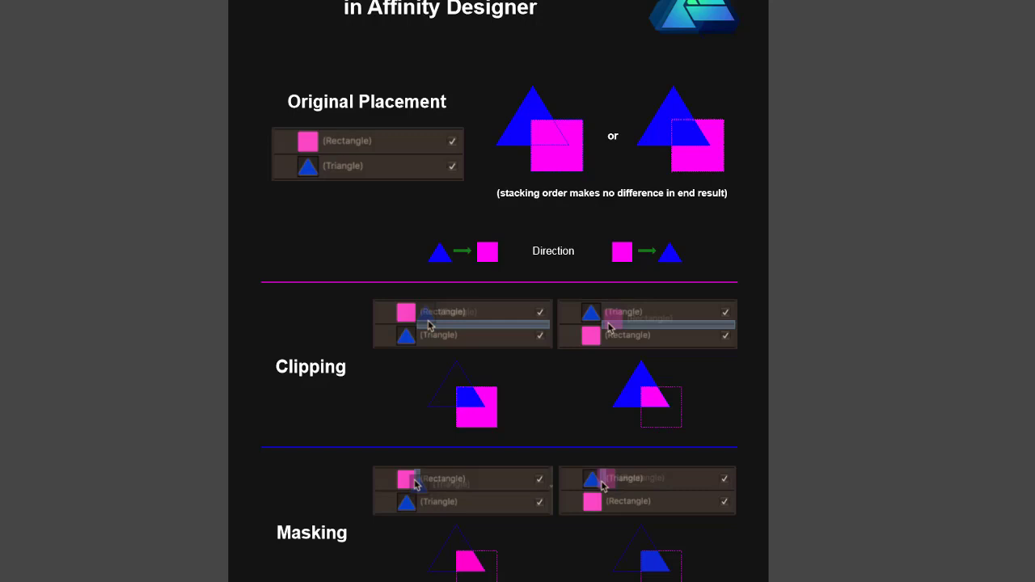
scroll(498, 291, up, 1)
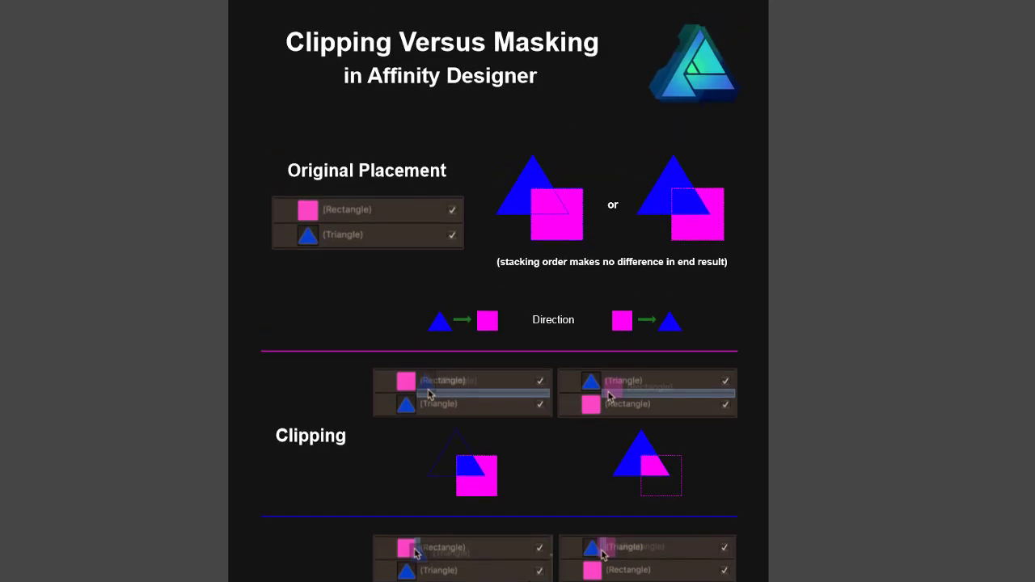
scroll(498, 291, down, 1)
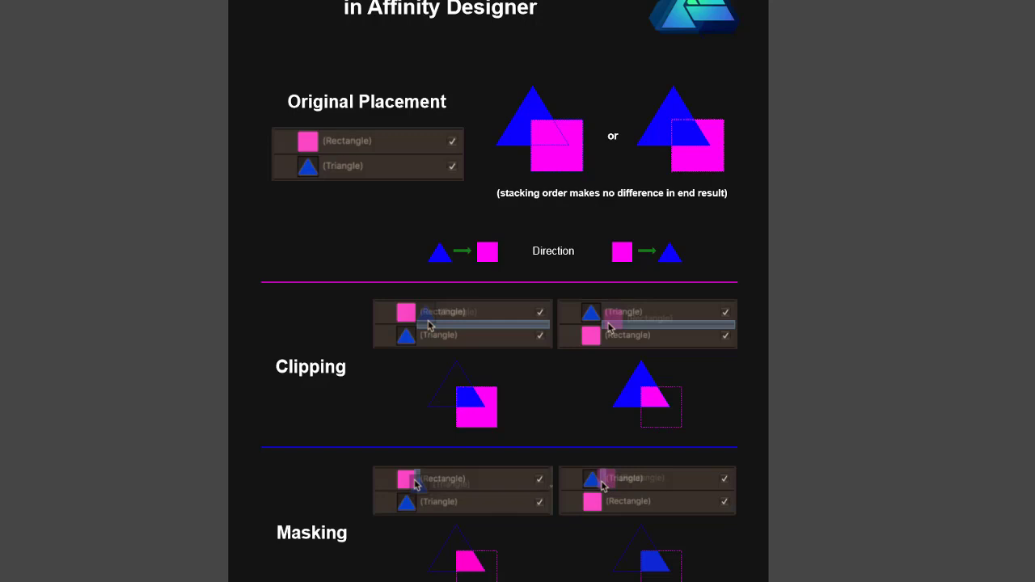
scroll(395, 535, up, 2)
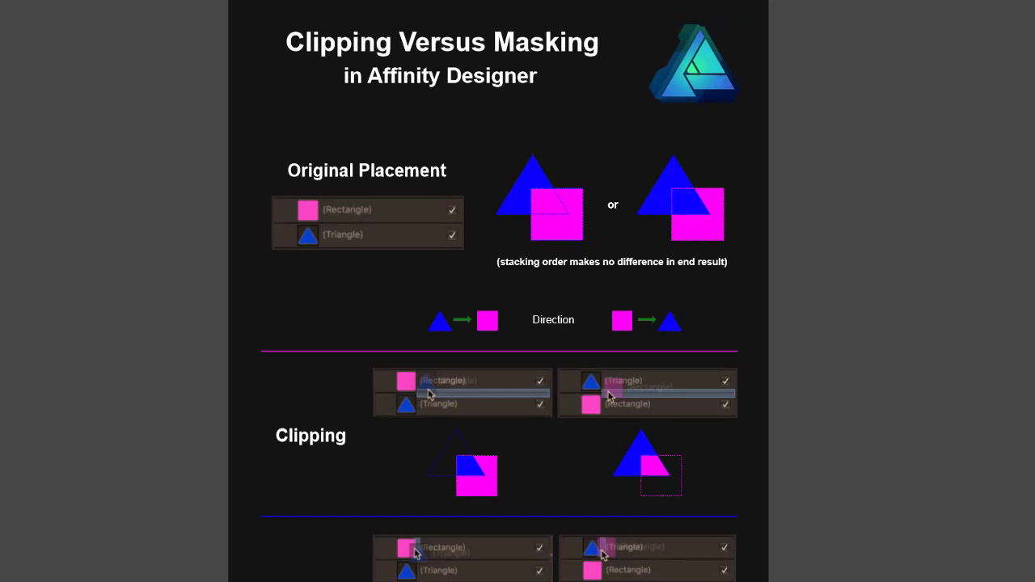
In Affinity, slide the top pink square over its triangle, stack it above, and show the Normal Layer Placement label
mouse_move(357, 572)
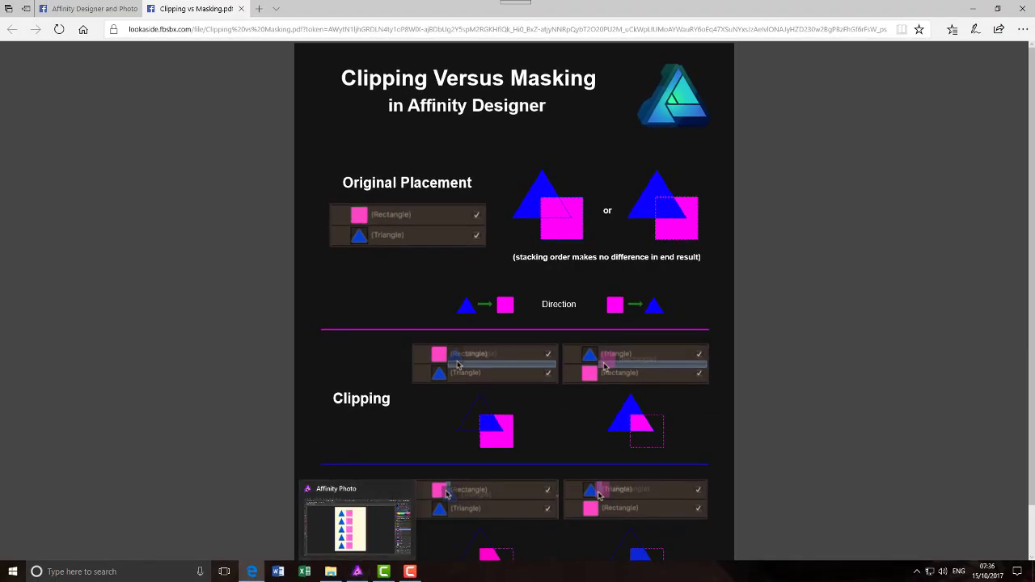
click(357, 572)
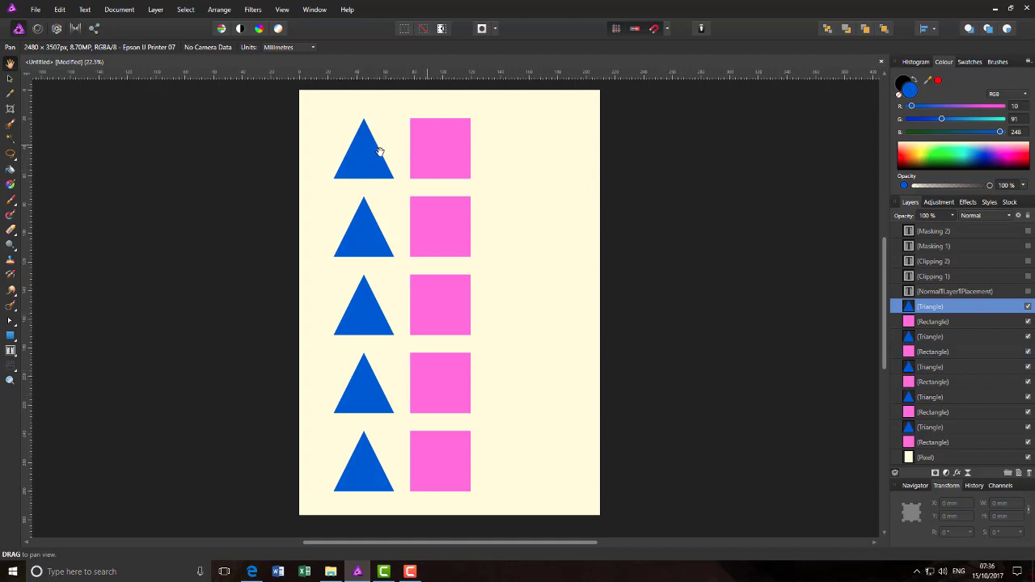
click(963, 321)
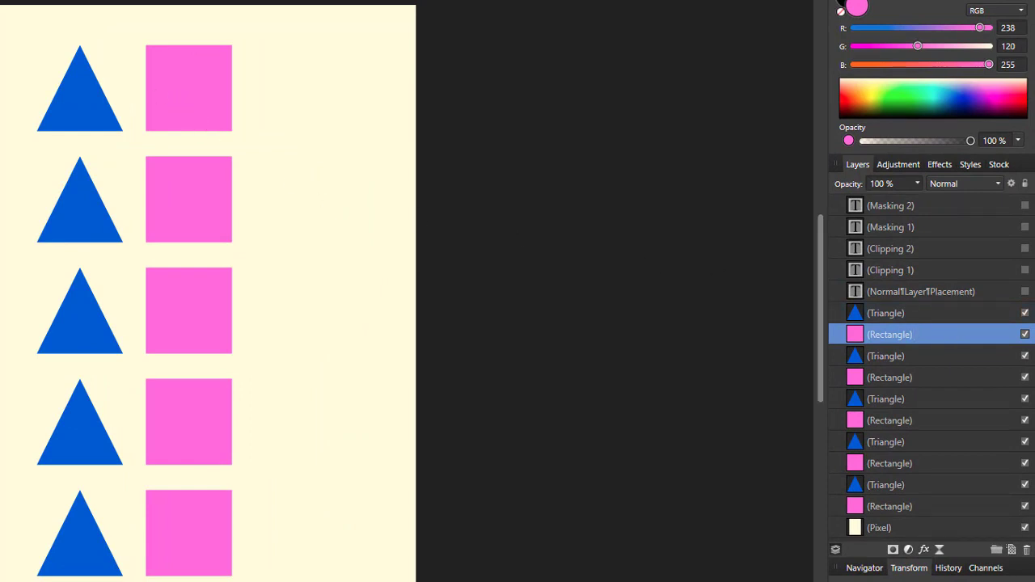
click(194, 97)
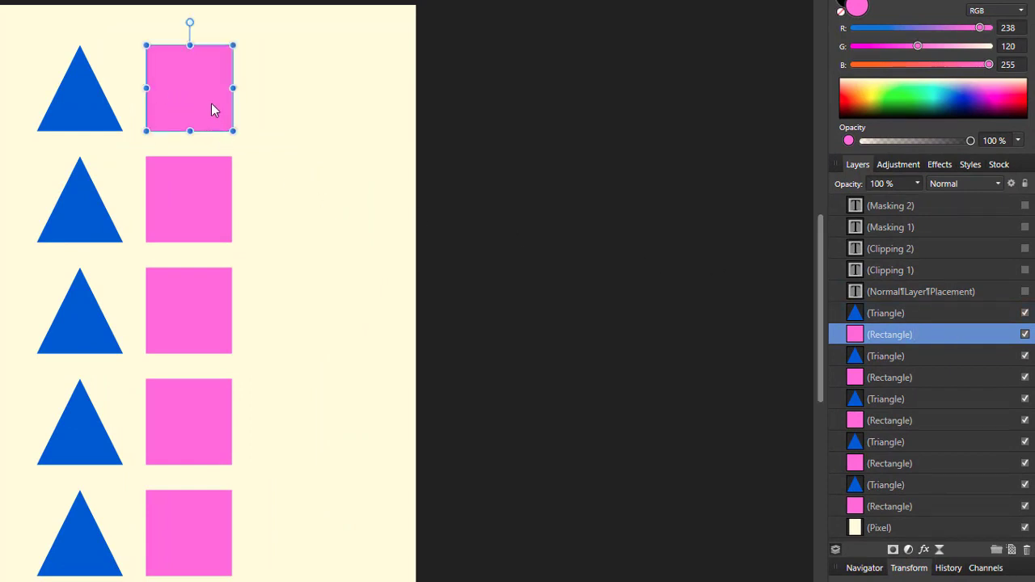
drag(208, 108, 158, 105)
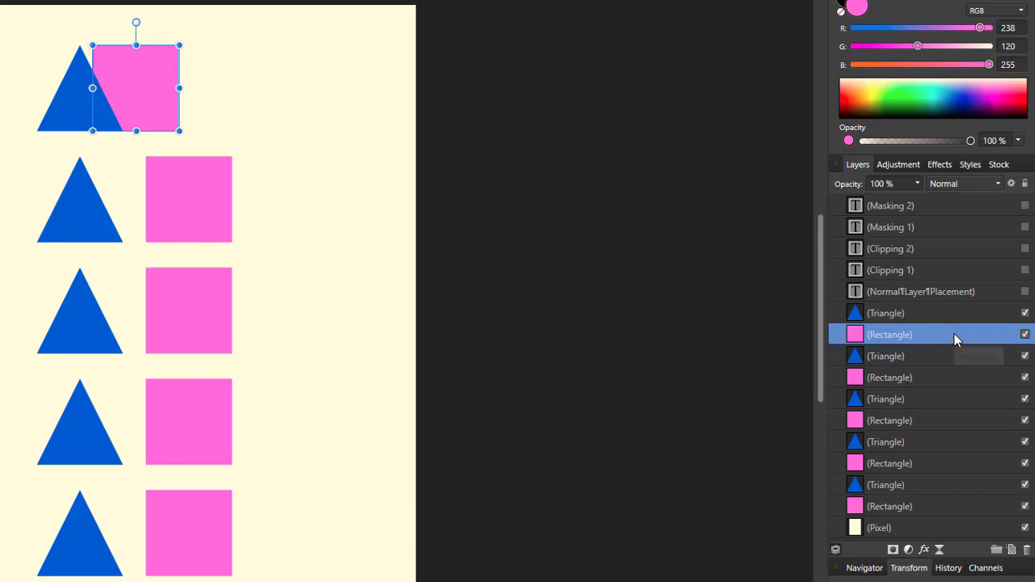
drag(958, 333, 958, 309)
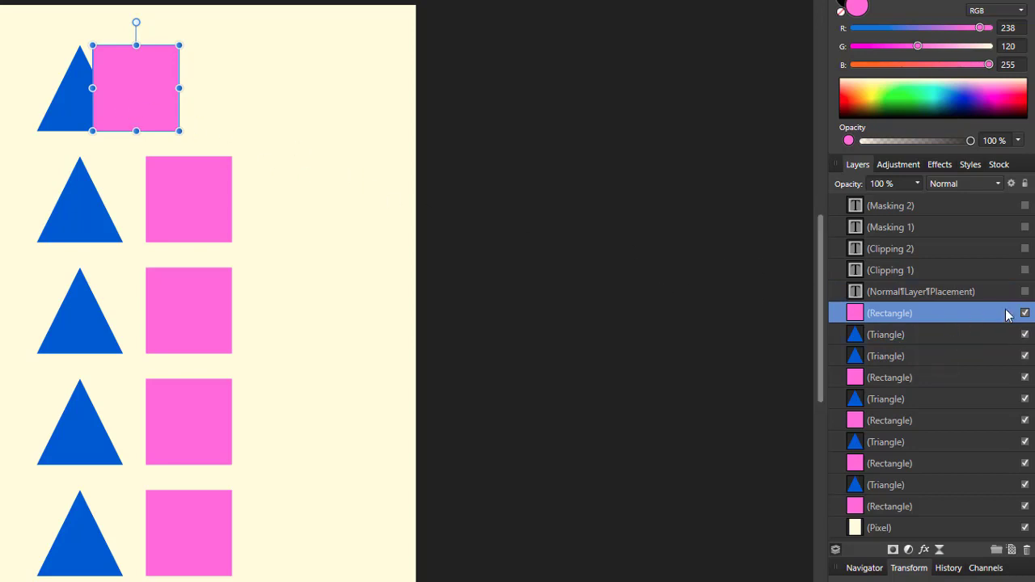
click(1024, 291)
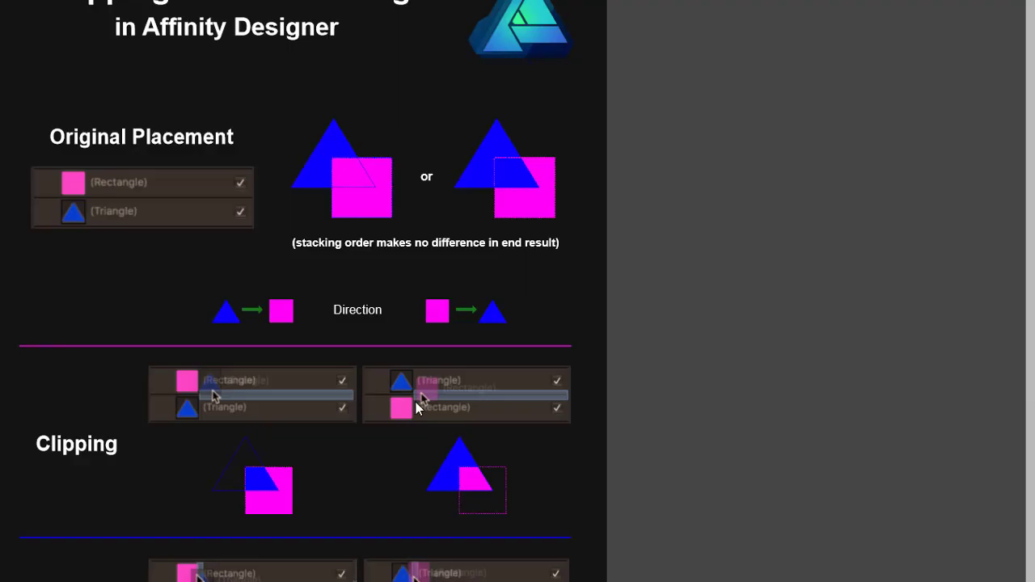
Nest the second-row rectangle inside its triangle layer to clip it, then move it left into the triangle
scroll(423, 432, down, 1)
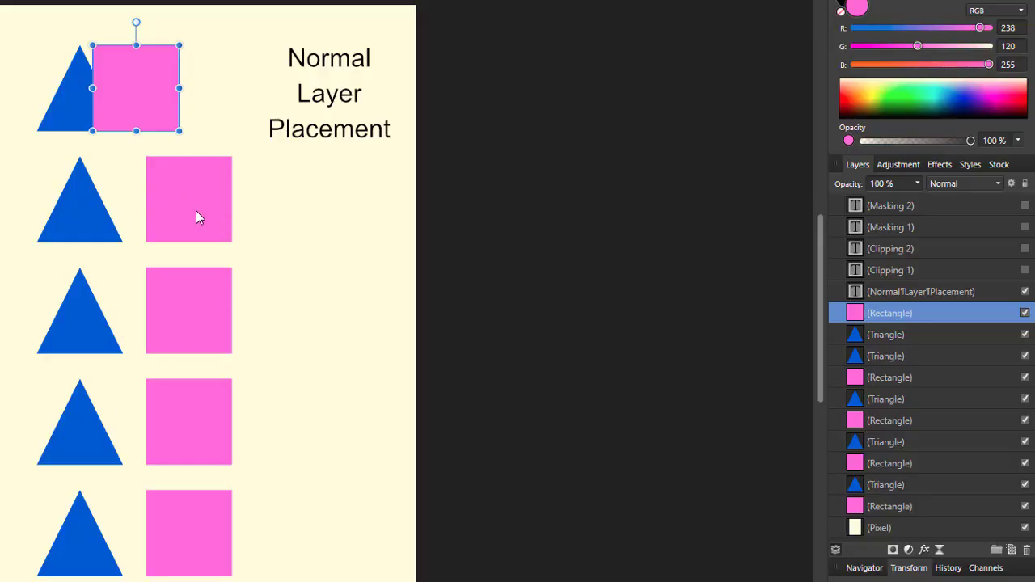
click(76, 212)
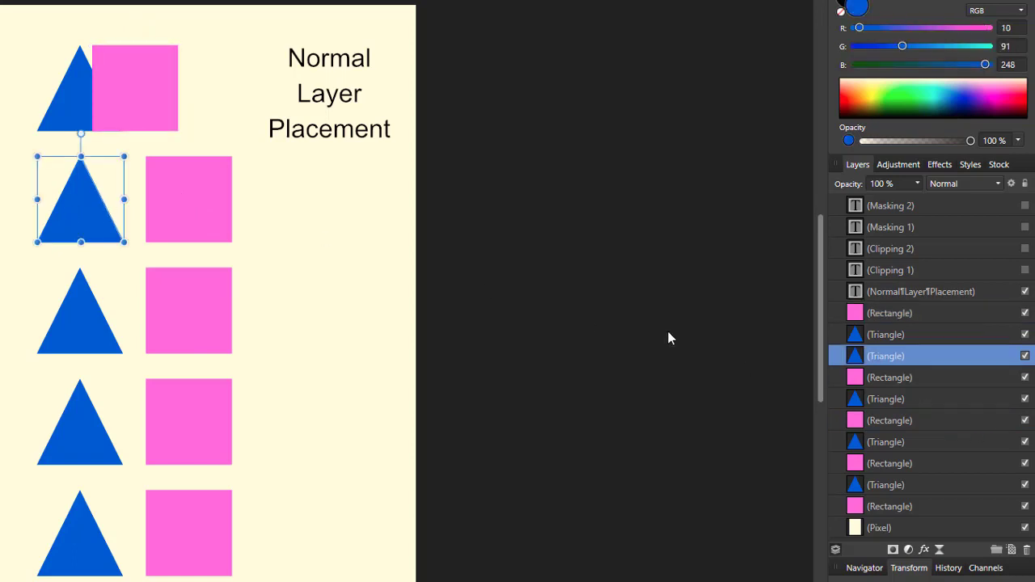
click(937, 383)
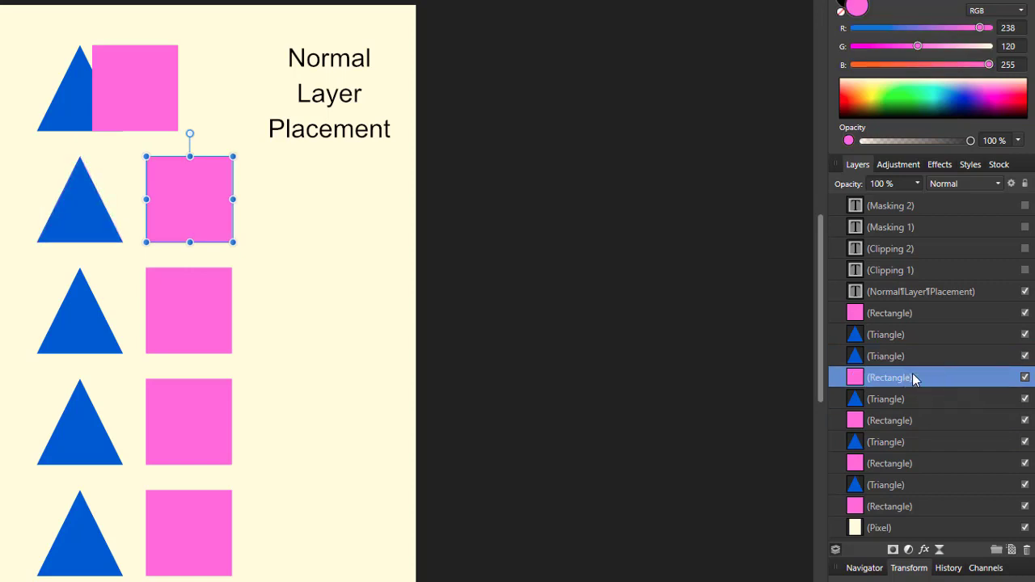
double_click(935, 378)
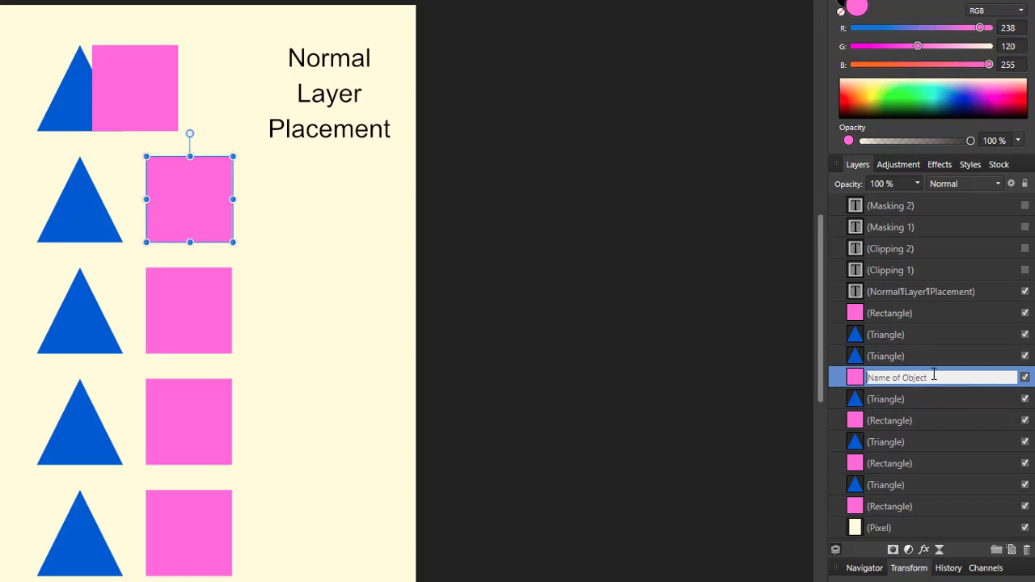
click(842, 381)
double_click(929, 383)
drag(926, 382, 926, 361)
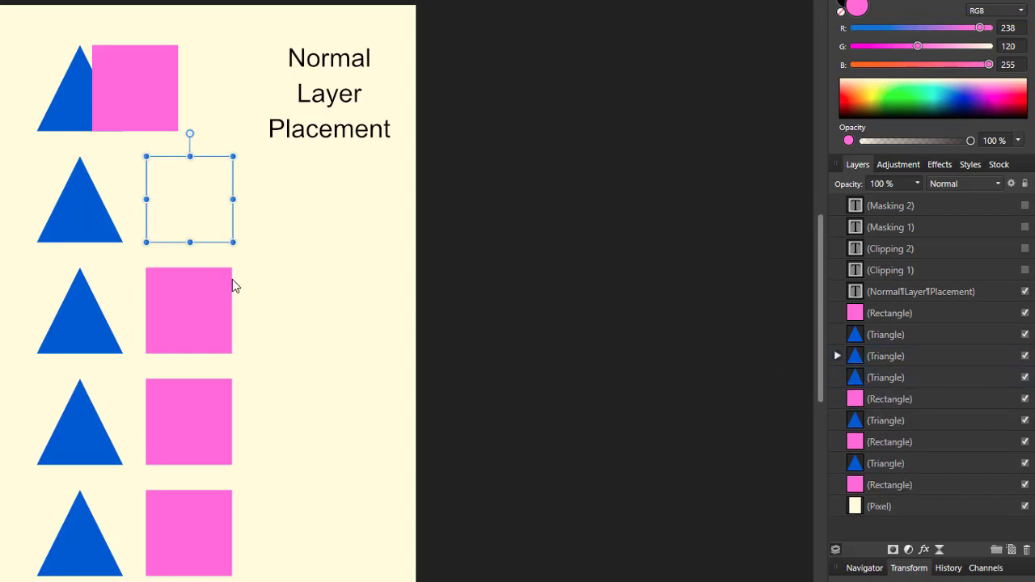
drag(215, 222, 164, 221)
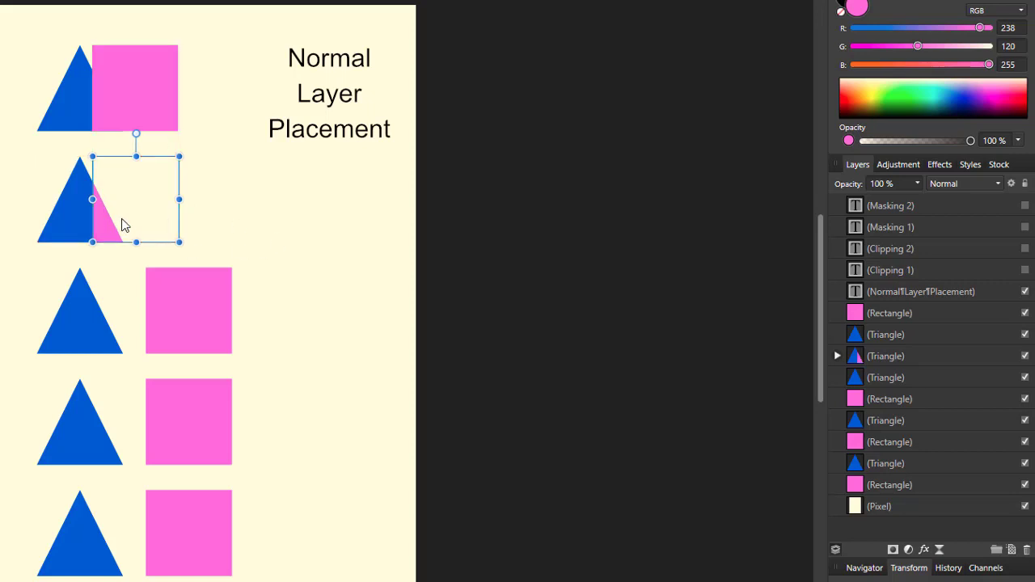
Move the third-row square over its triangle, clip the triangle inside it, and show Clipping 1 and Clipping 2
click(213, 328)
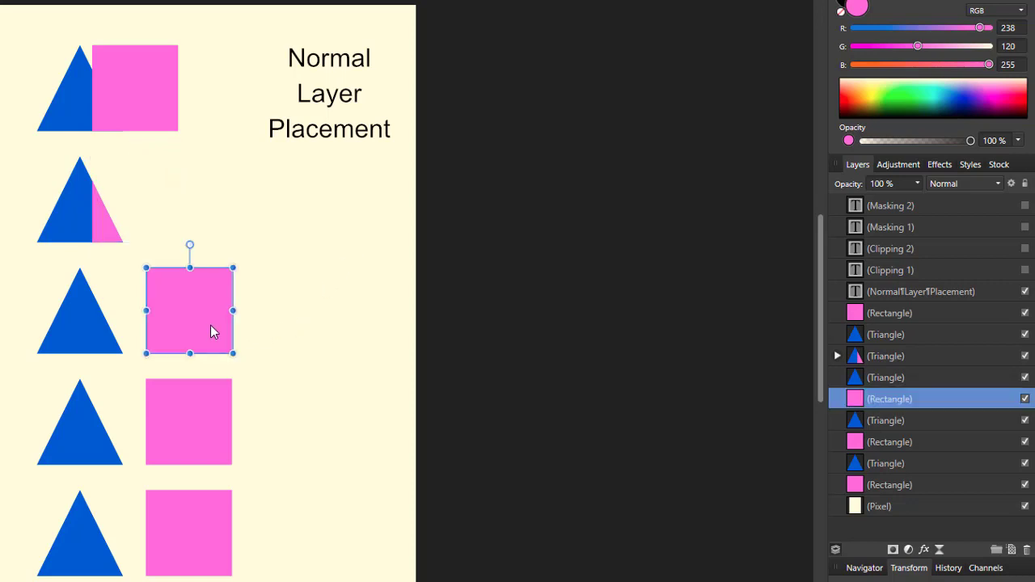
drag(219, 319, 166, 323)
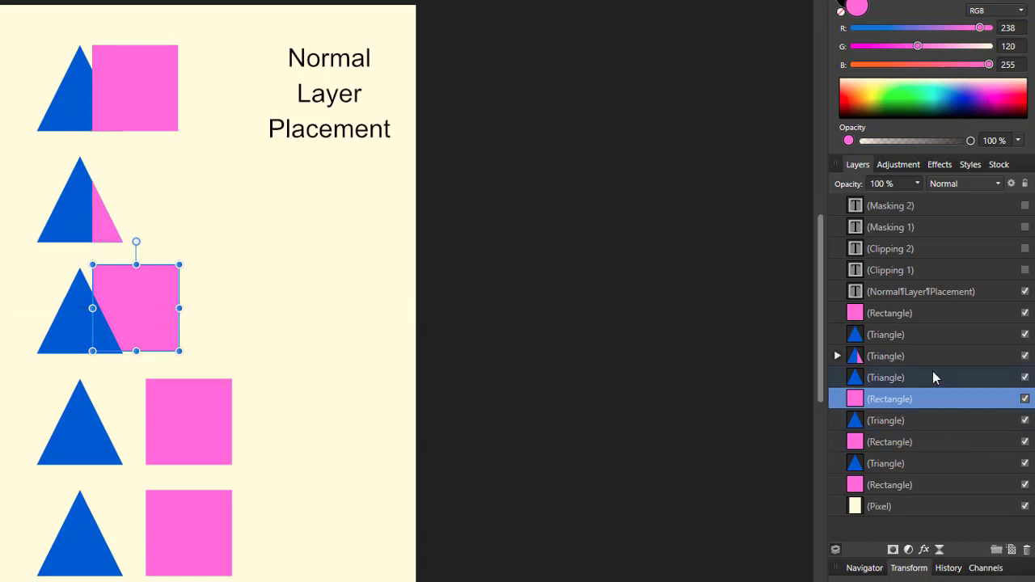
drag(933, 377, 931, 400)
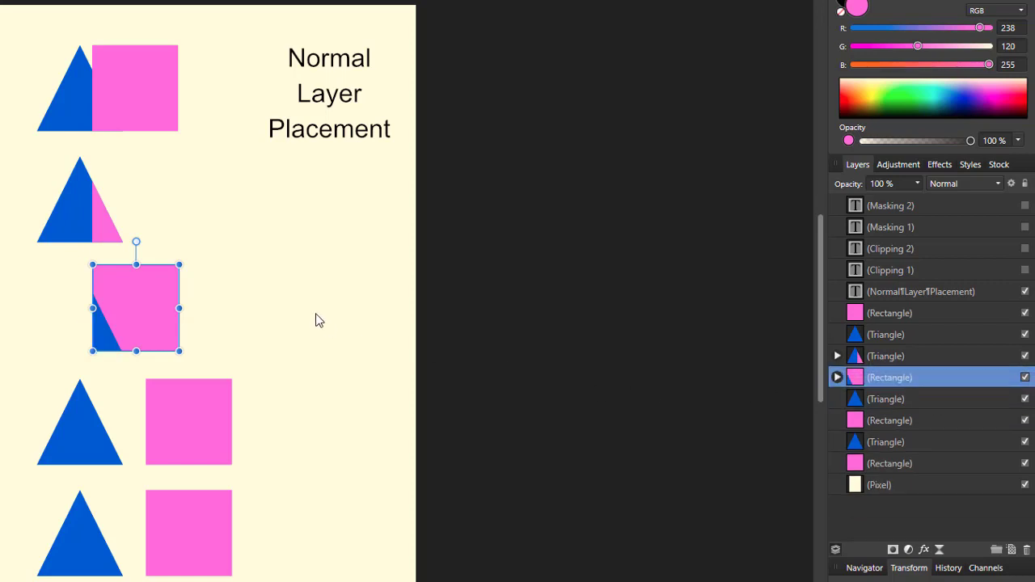
click(1024, 270)
click(1024, 249)
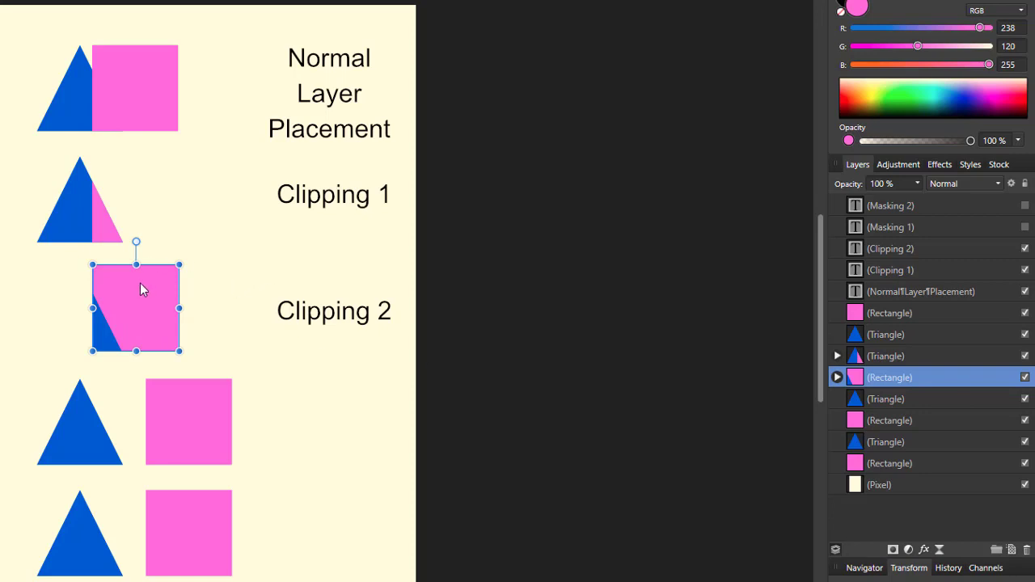
Slide the fourth-row and bottom pink squares left onto their triangles
click(206, 447)
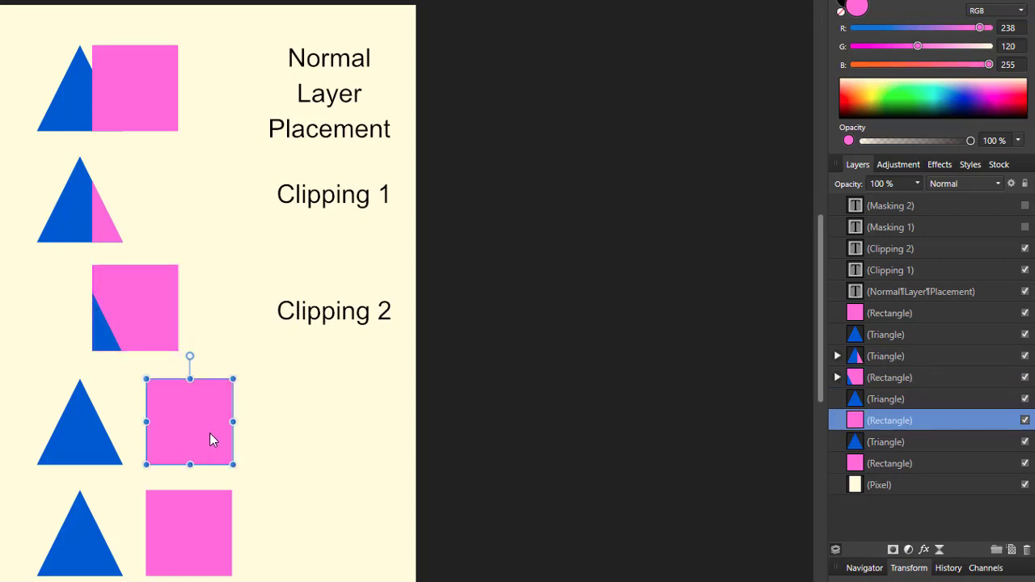
drag(212, 440, 160, 441)
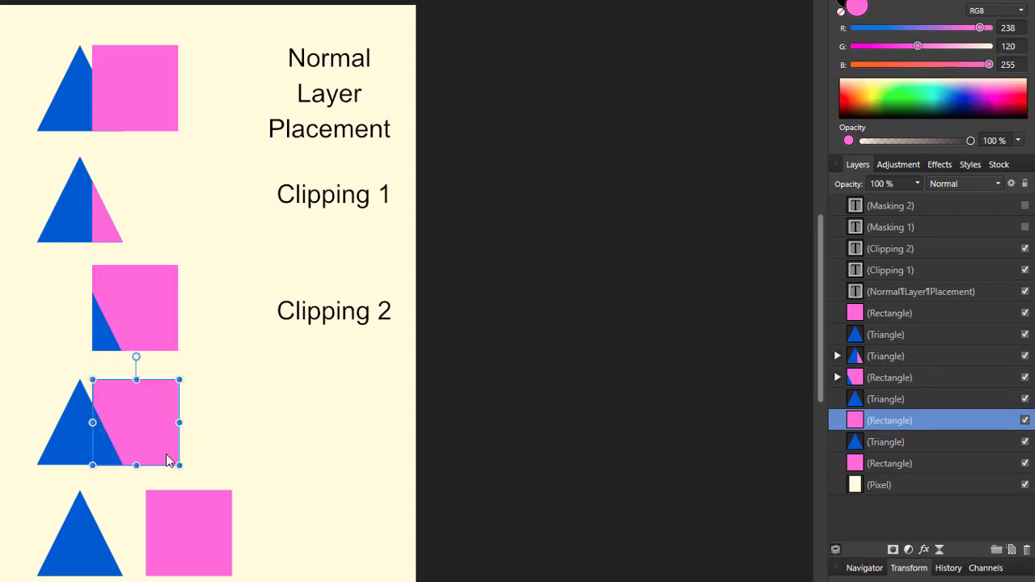
click(219, 550)
drag(217, 552, 173, 529)
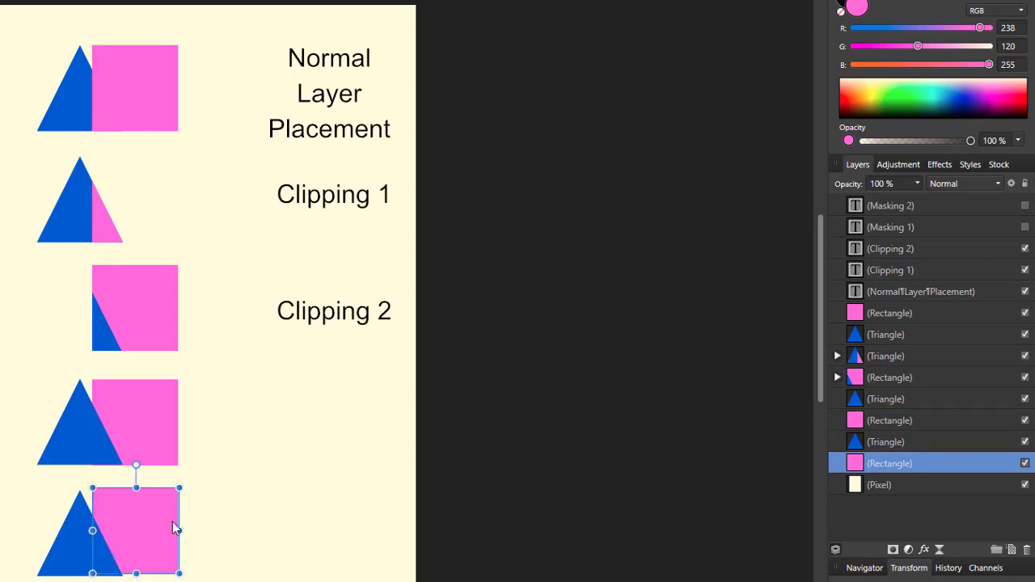
click(156, 426)
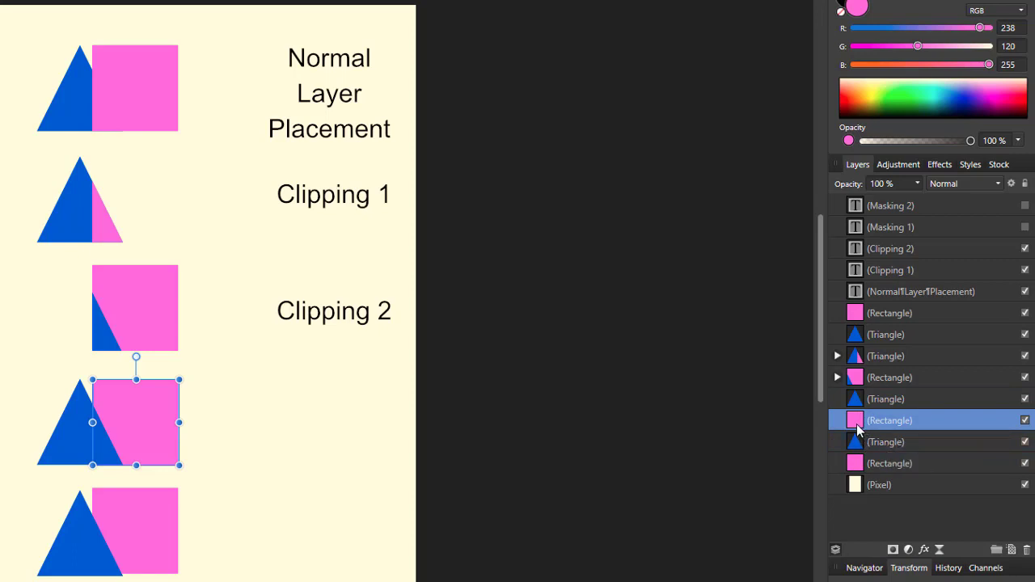
Mask the fourth triangle with its square and the bottom square with its triangle, then show Masking 1 and Masking 2
drag(858, 428, 865, 405)
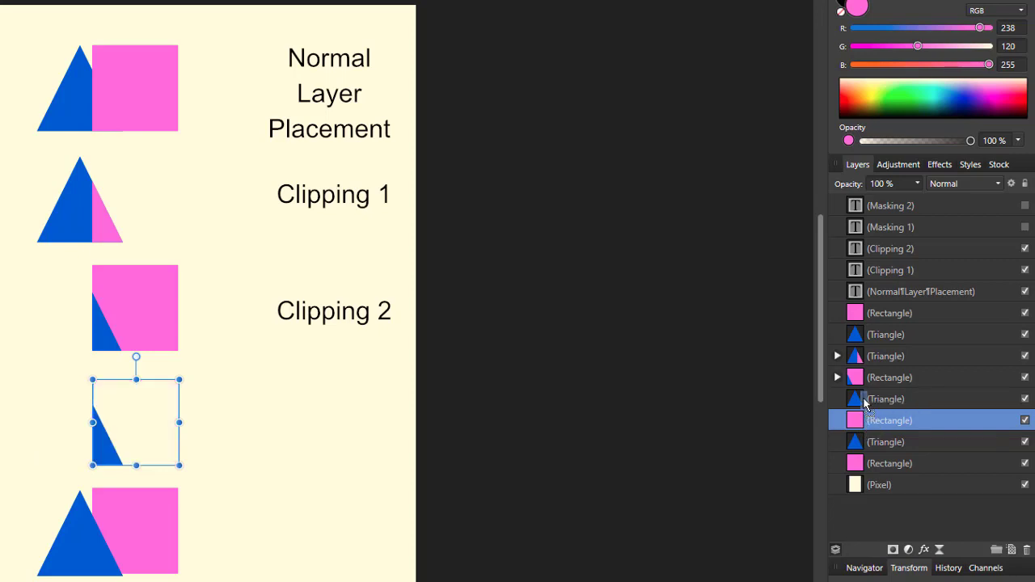
drag(865, 403, 865, 400)
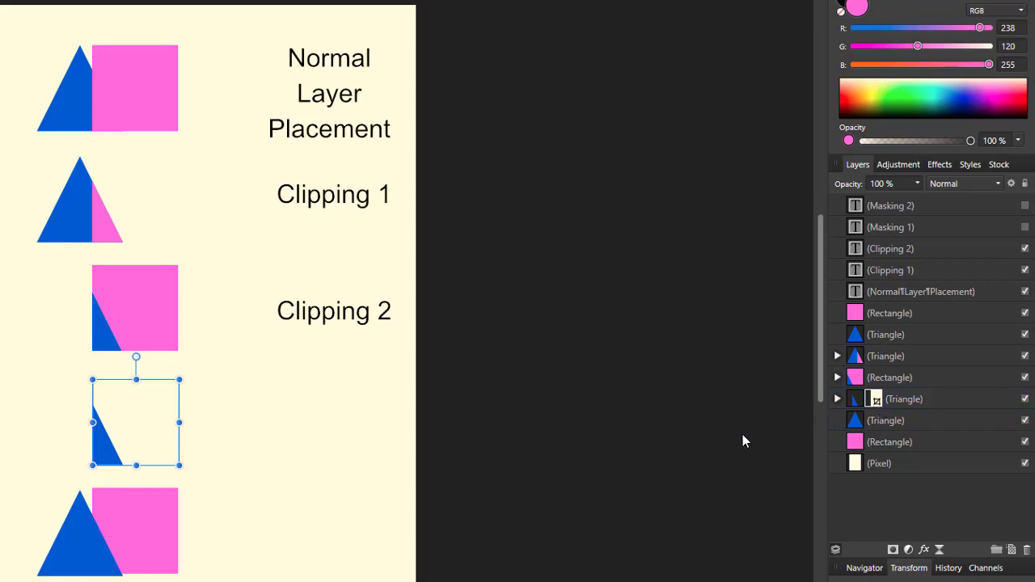
click(855, 429)
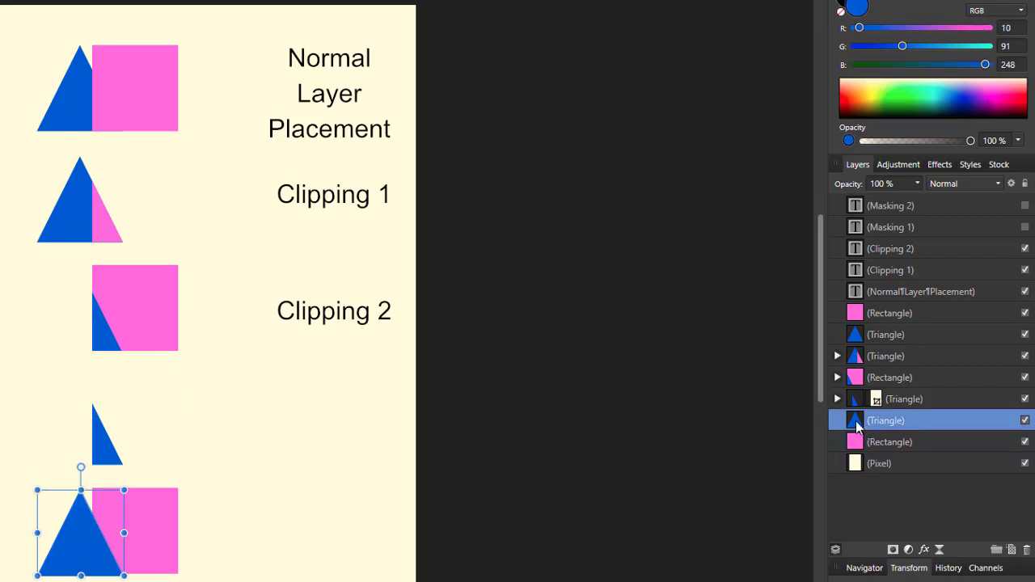
drag(855, 425, 861, 444)
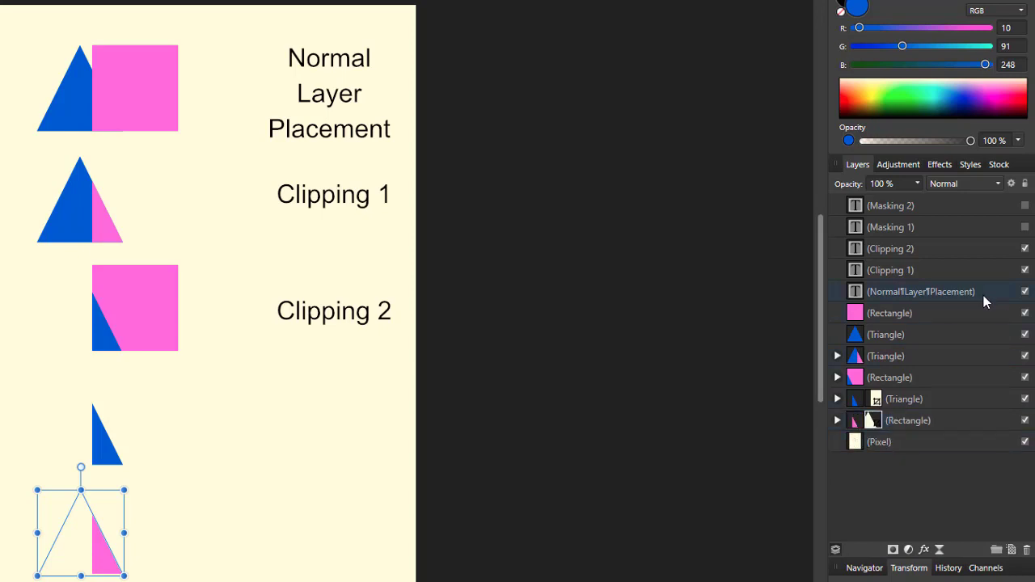
click(1025, 228)
click(1024, 207)
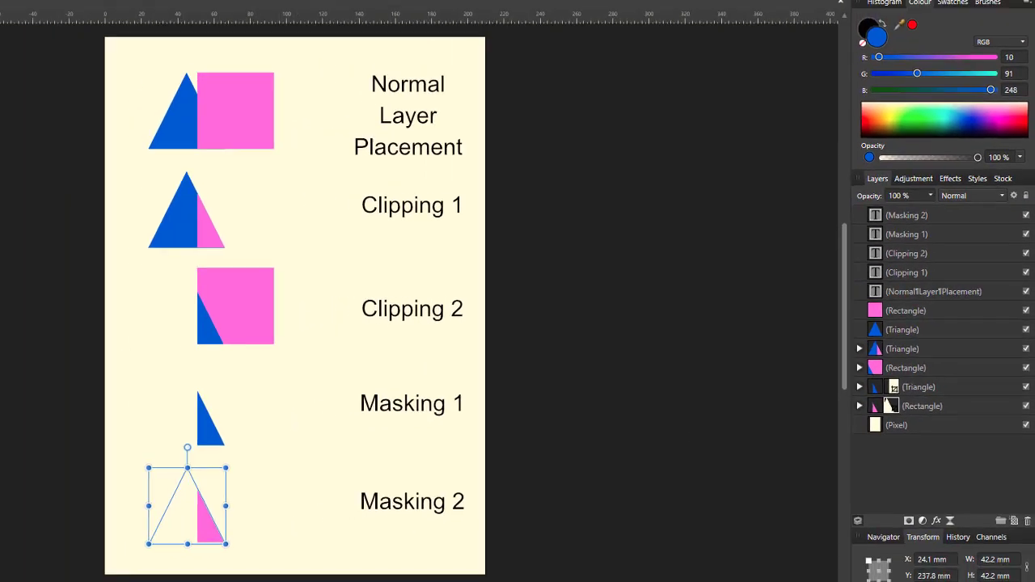
key(h)
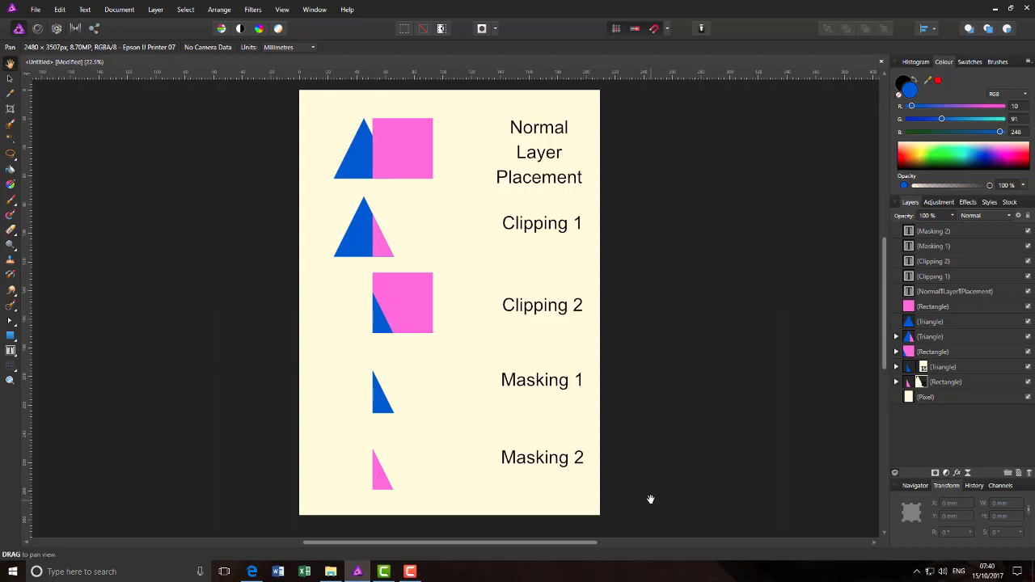
In Edge, close the Clipping vs Masking.pdf tab to return to the Facebook group page
click(253, 572)
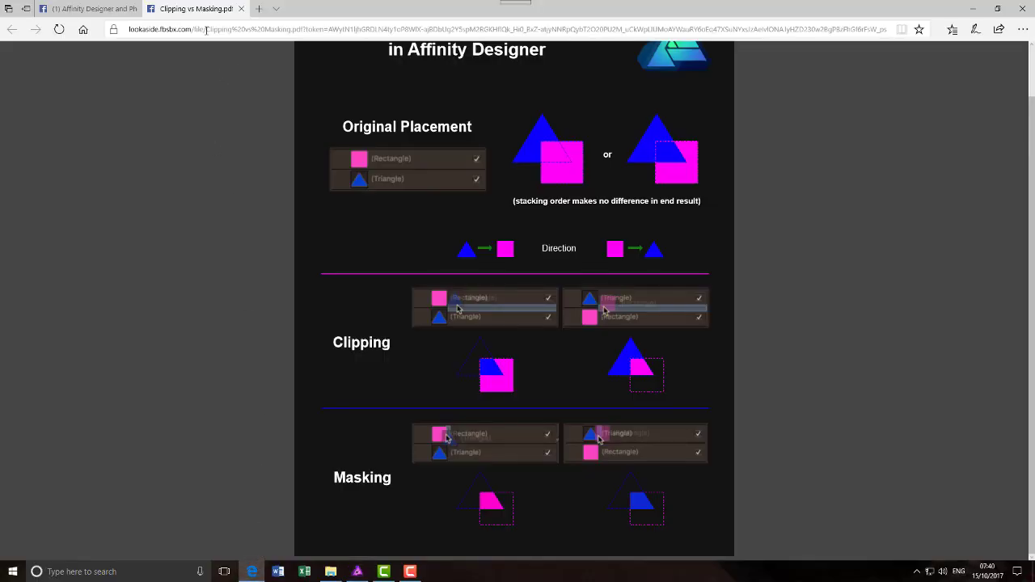
click(241, 9)
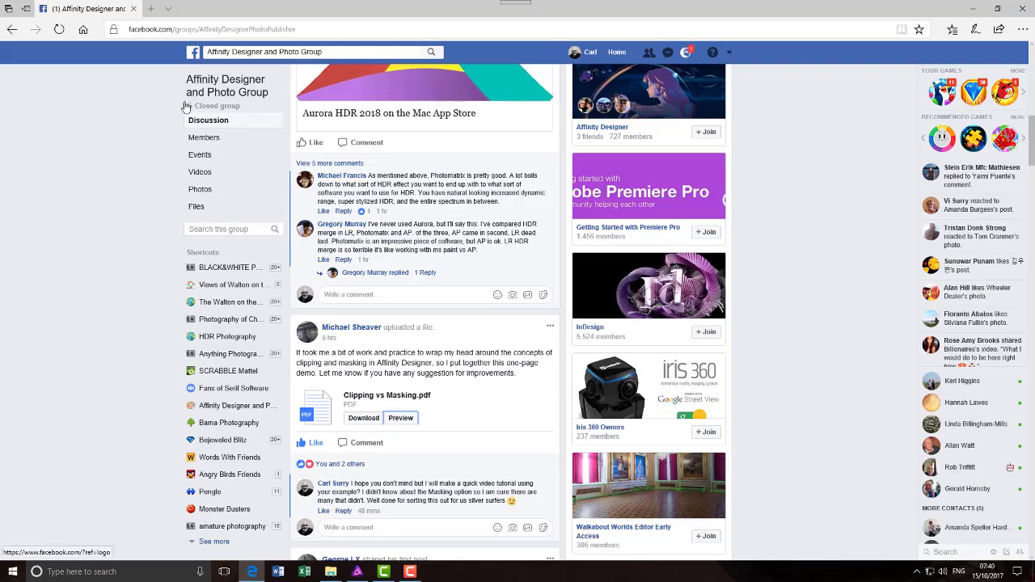